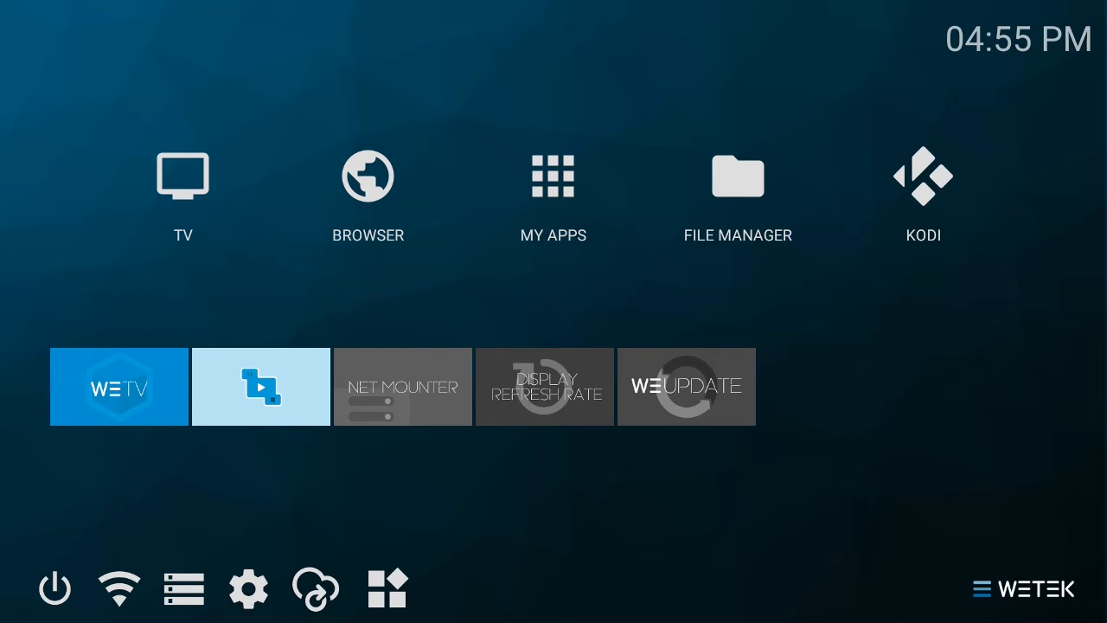
Step: Move focus to the WEUPDATE tile and launch the WeUpdate app
key("Down")
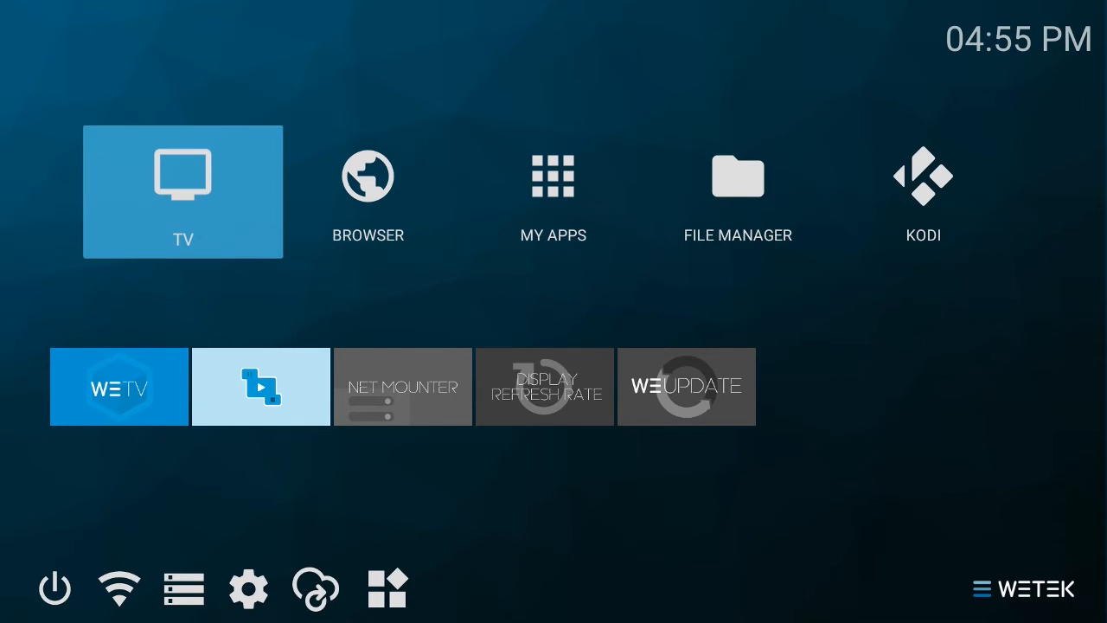
key("Down")
key("Right")
key("Right")
key("Right")
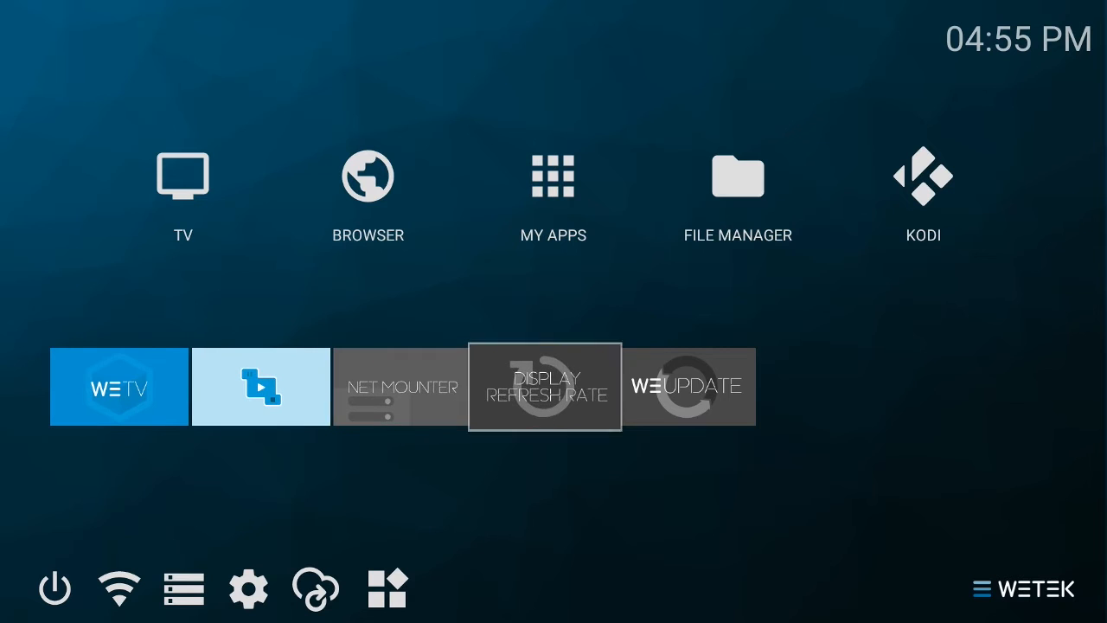
key("Right")
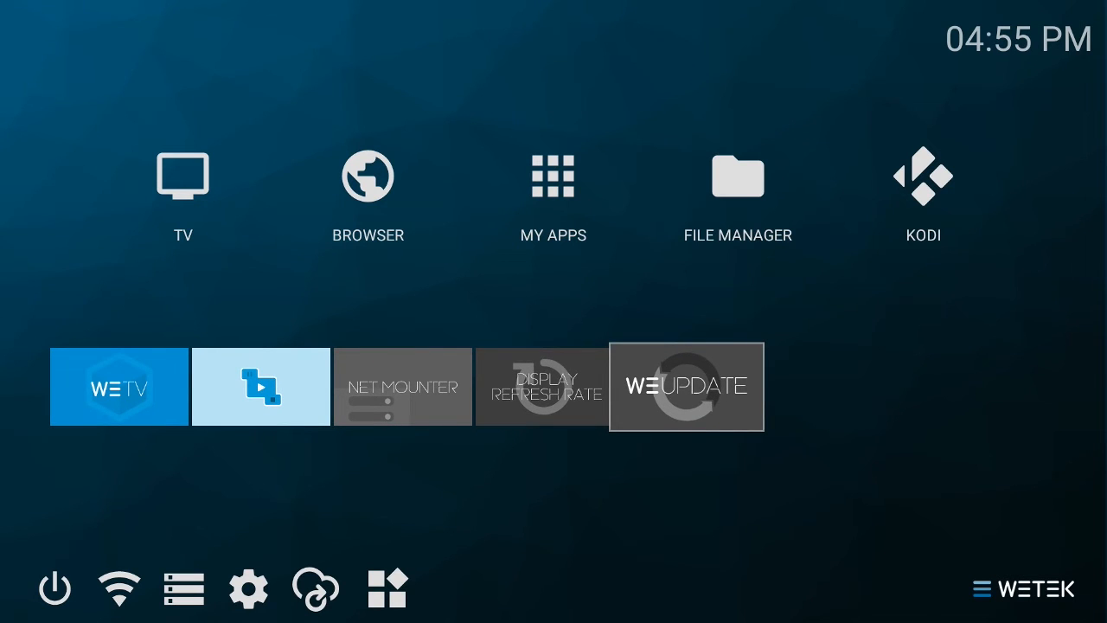
key("Return")
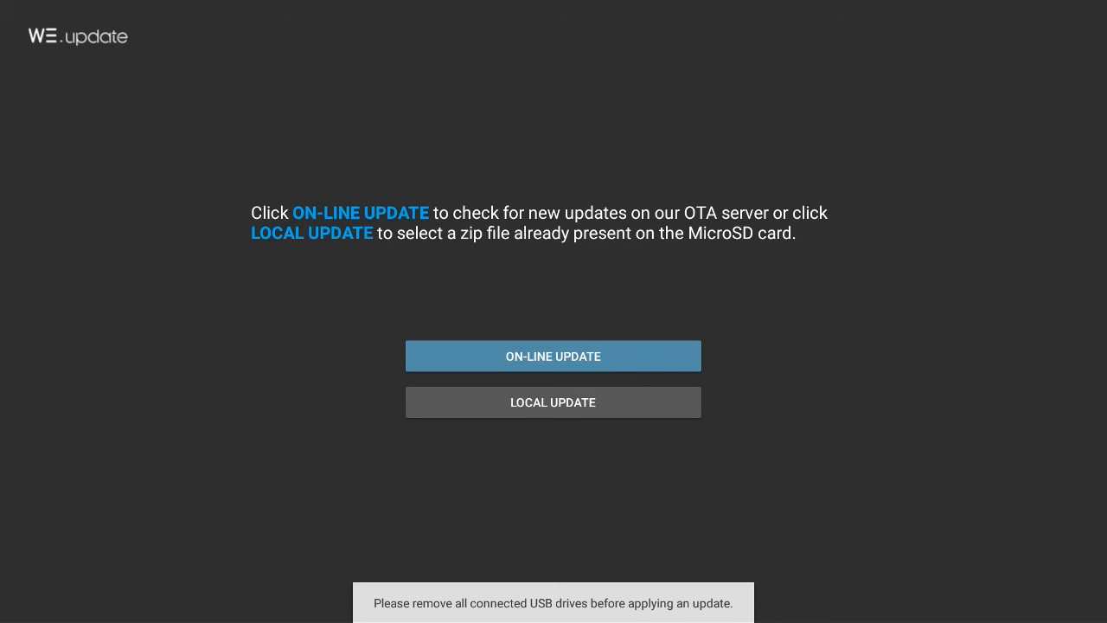
Step: Choose LOCAL UPDATE to update from a zip on storage
key("Down")
key("Return")
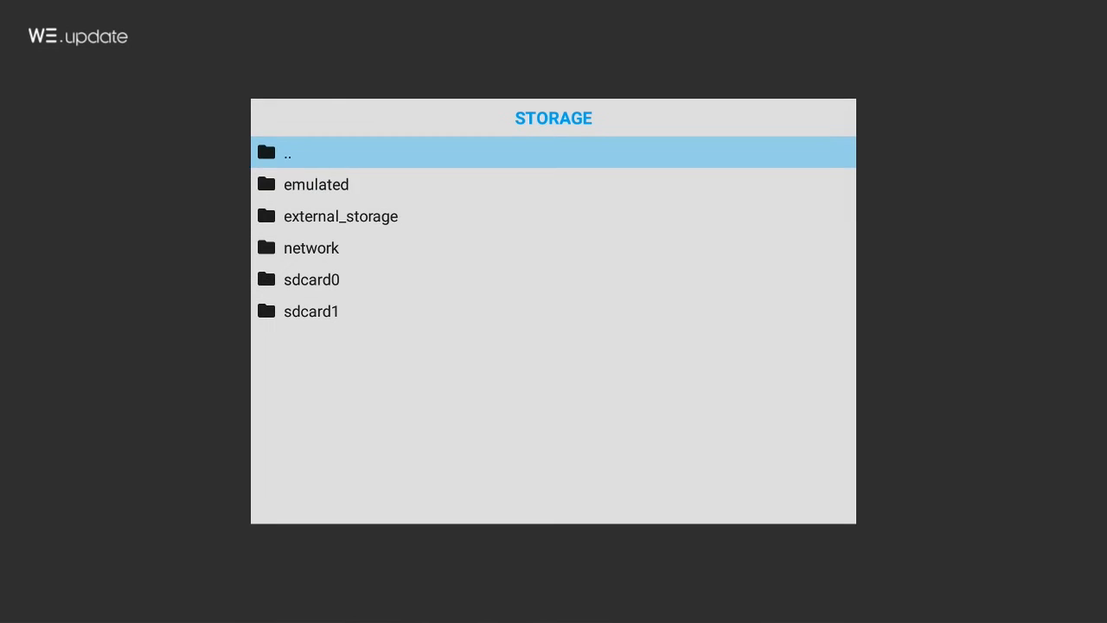
Step: Open the sdcard1 folder and move down to the DB-J152-wetekplay2-ota zip
key("Down")
key("Down")
key("Down")
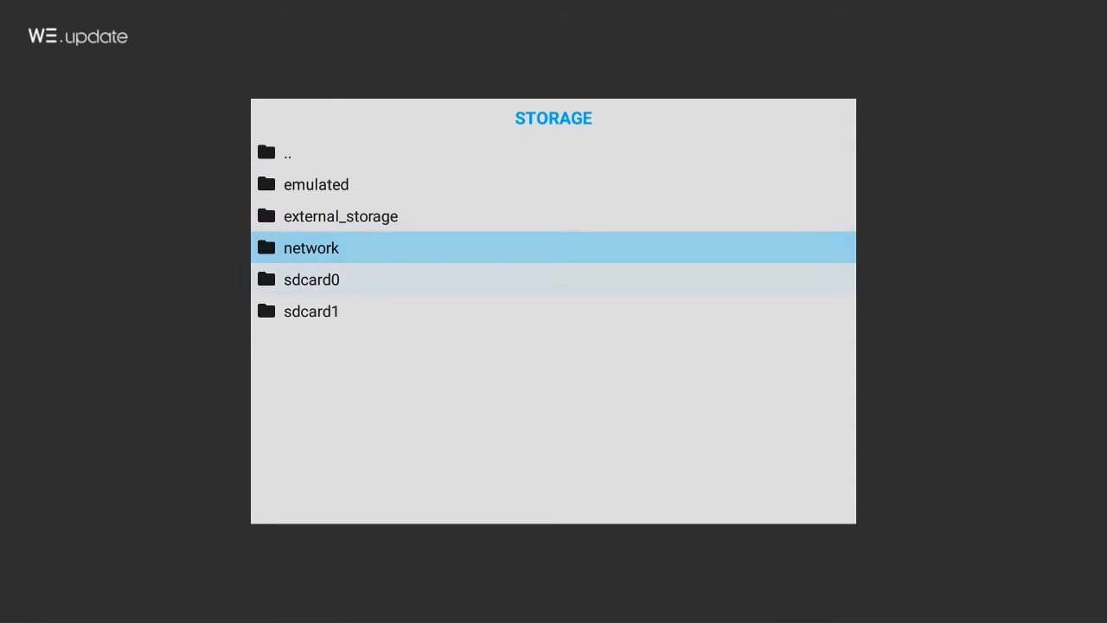
key("Down")
key("Down")
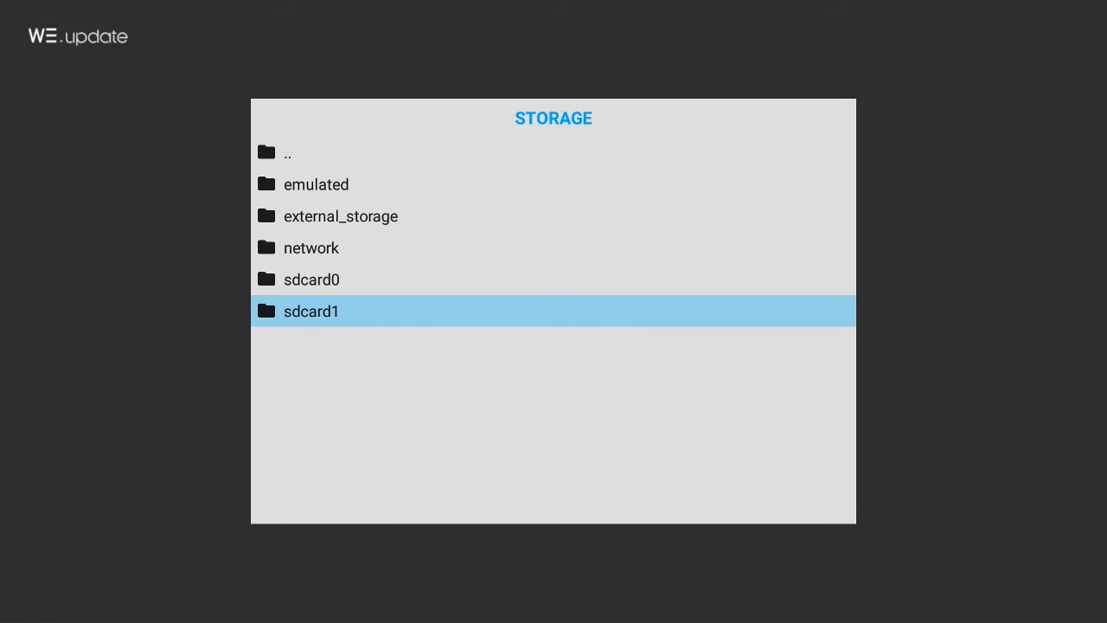
key("Return")
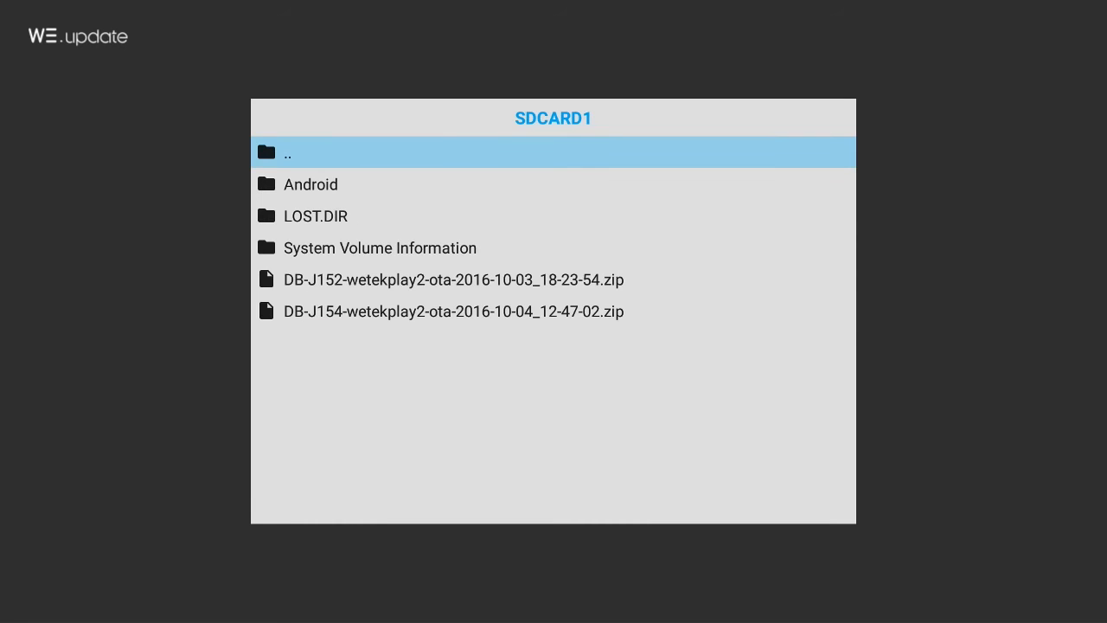
key("Down")
key("Down")
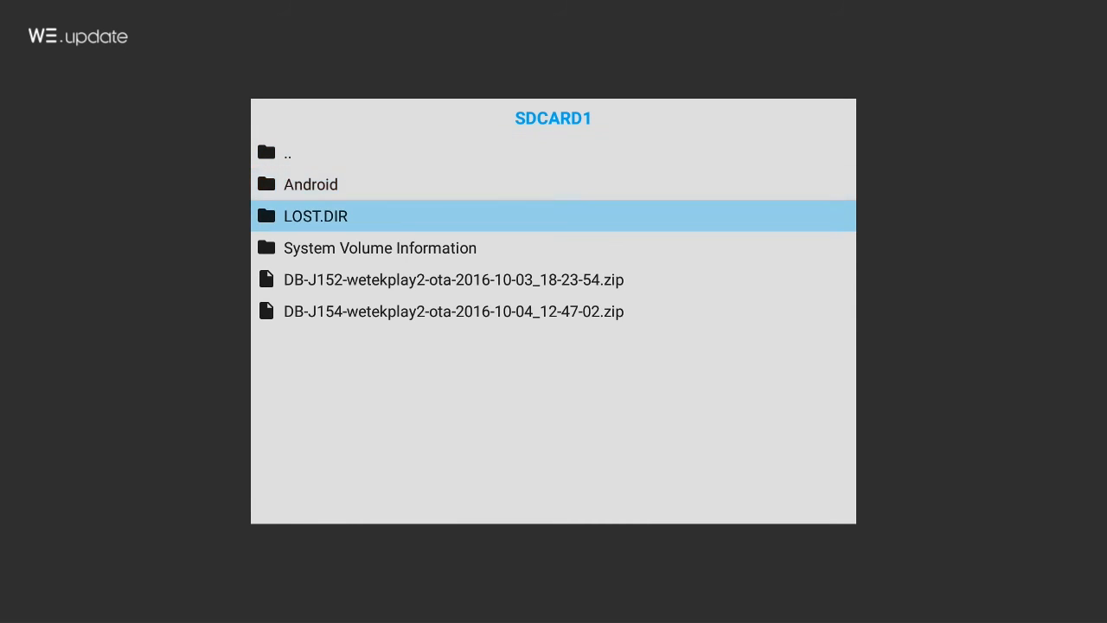
key("Down")
key("Down")
Step: Select the DB-J152 zip and confirm flashing it to start the update
key("Return")
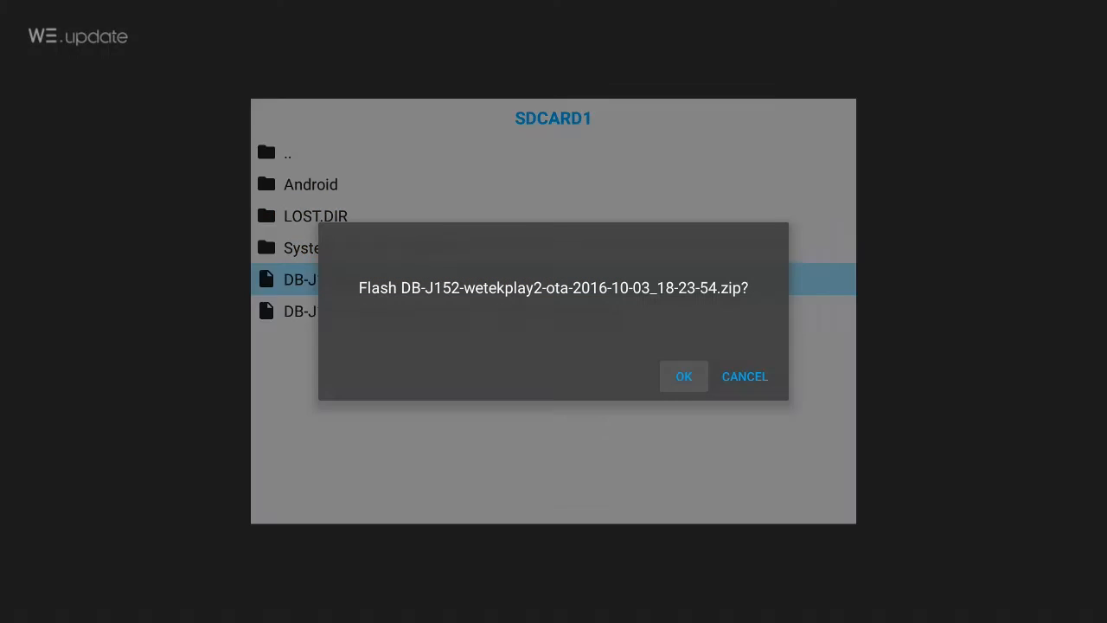
key("Return")
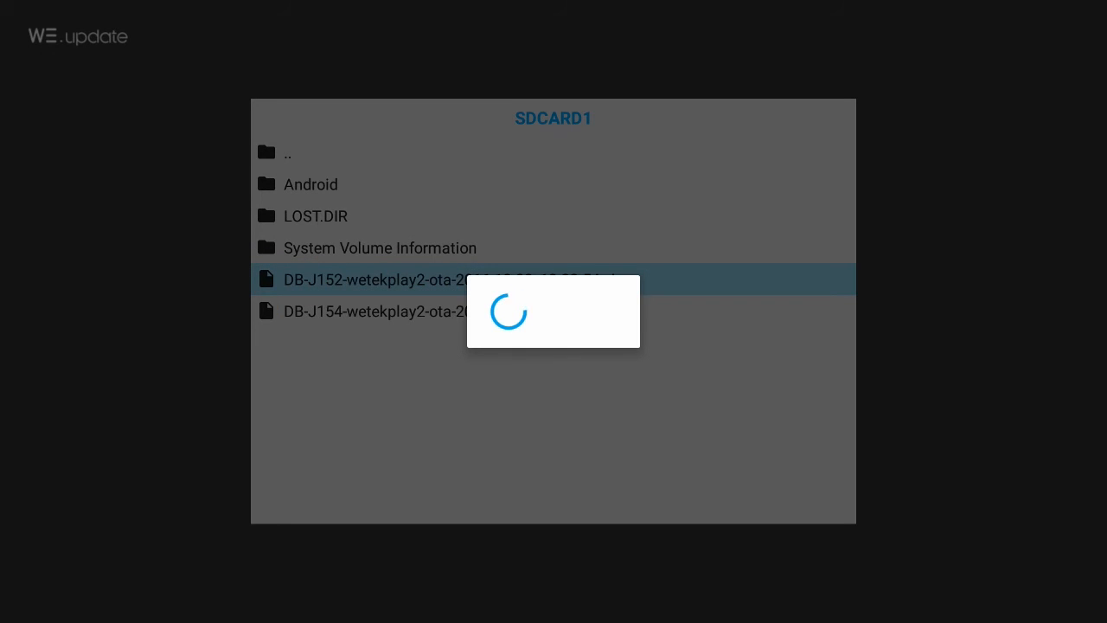